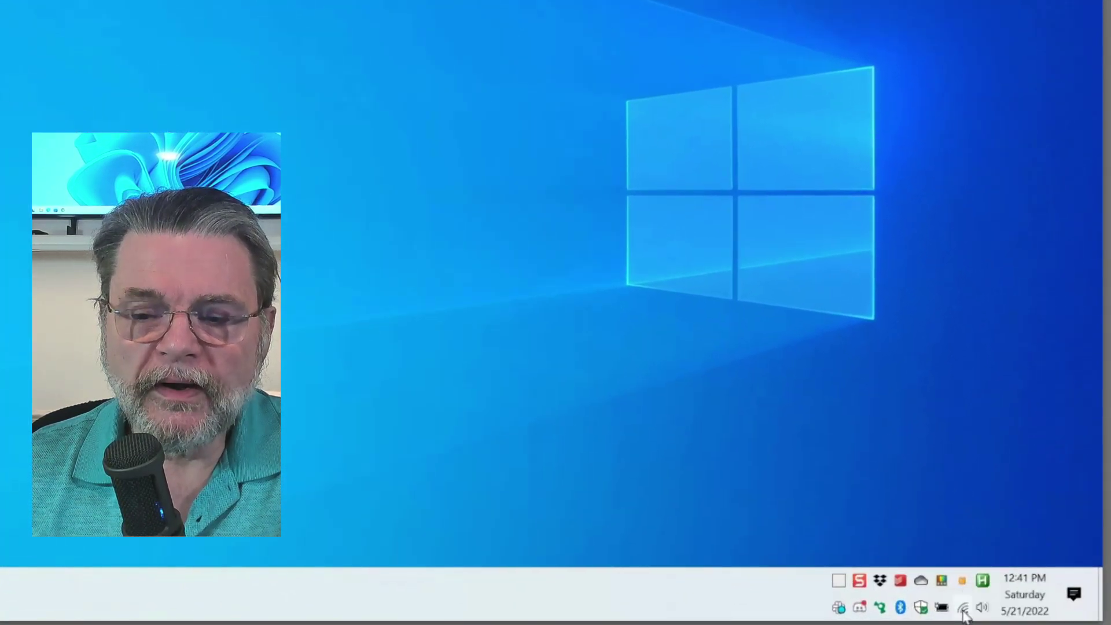
- Show nearby Wi-Fi networks from the tray, with NOTENLAN-UNIFI connected and secured
{"action": "left_click", "coordinate": [962, 607]}
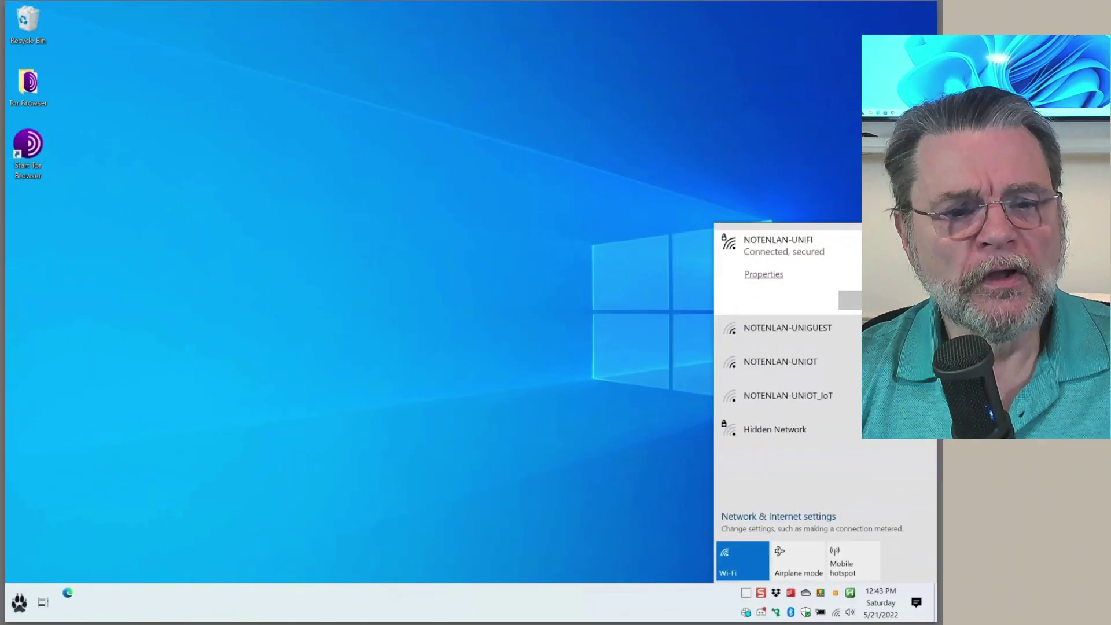
- Open Settings, search 'wi-fi', and go to the Wi-Fi Manage known networks page
{"action": "right_click", "coordinate": [19, 602]}
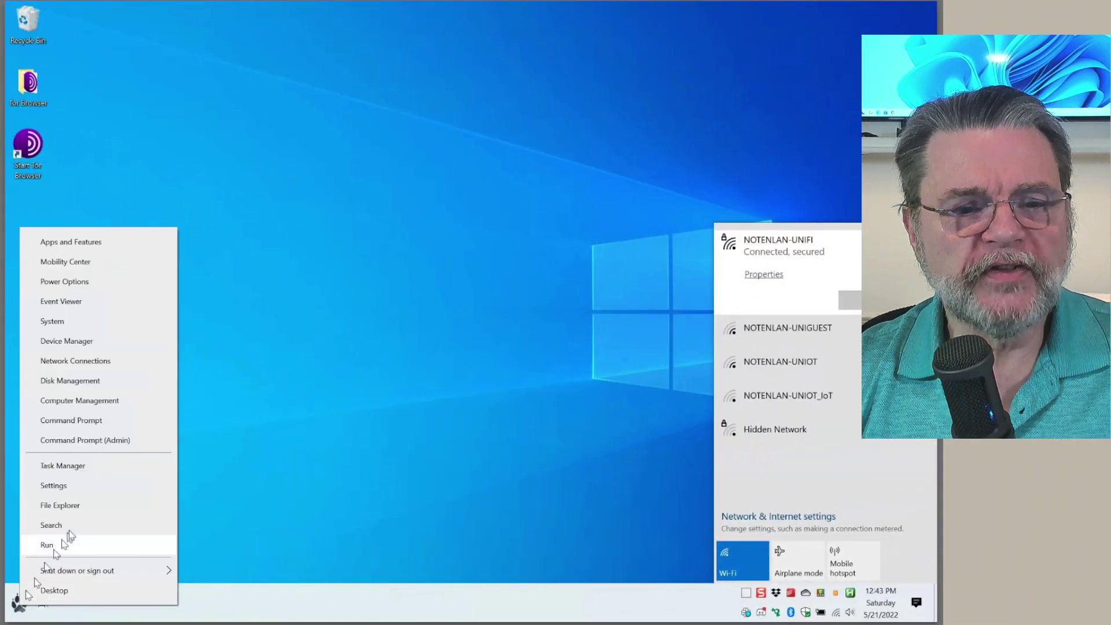
{"action": "left_click", "coordinate": [68, 489]}
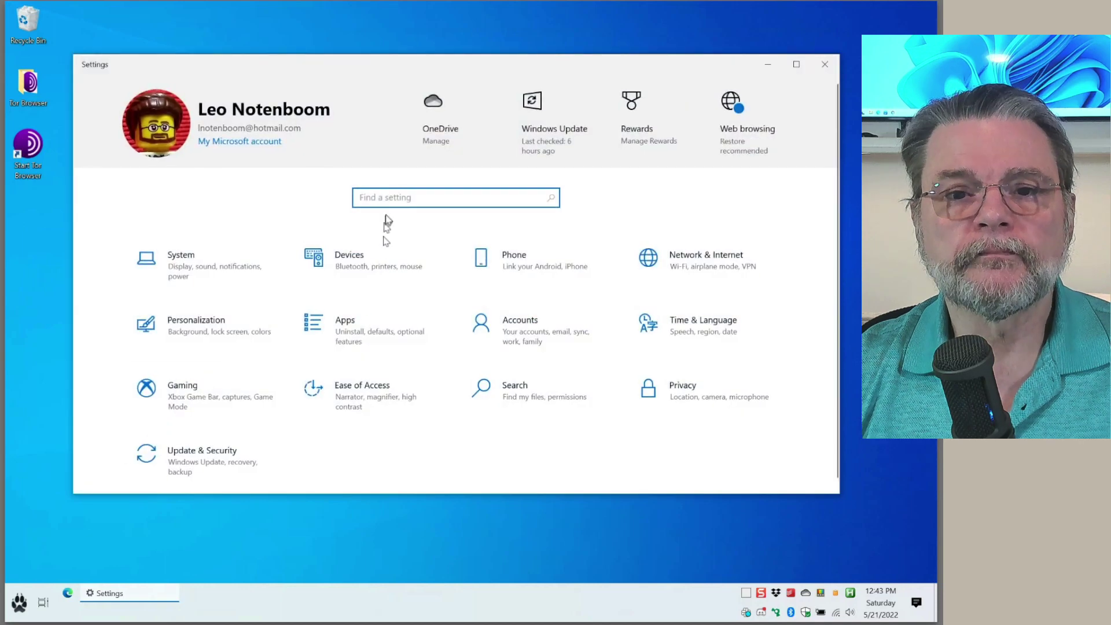
{"action": "type", "text": "wi-fi"}
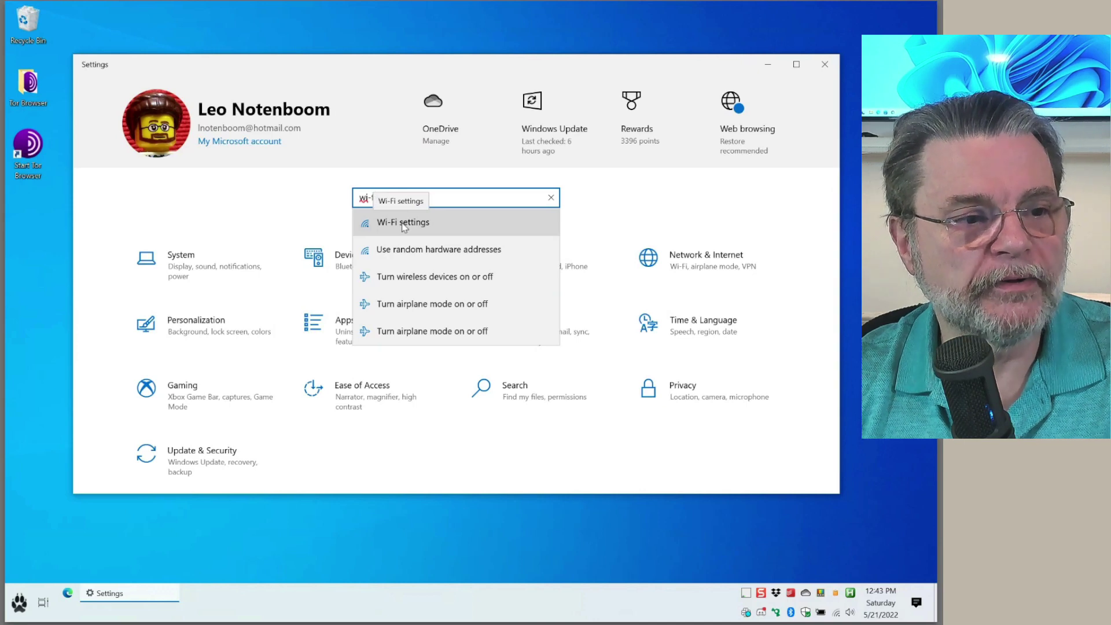
{"action": "left_click", "coordinate": [403, 225]}
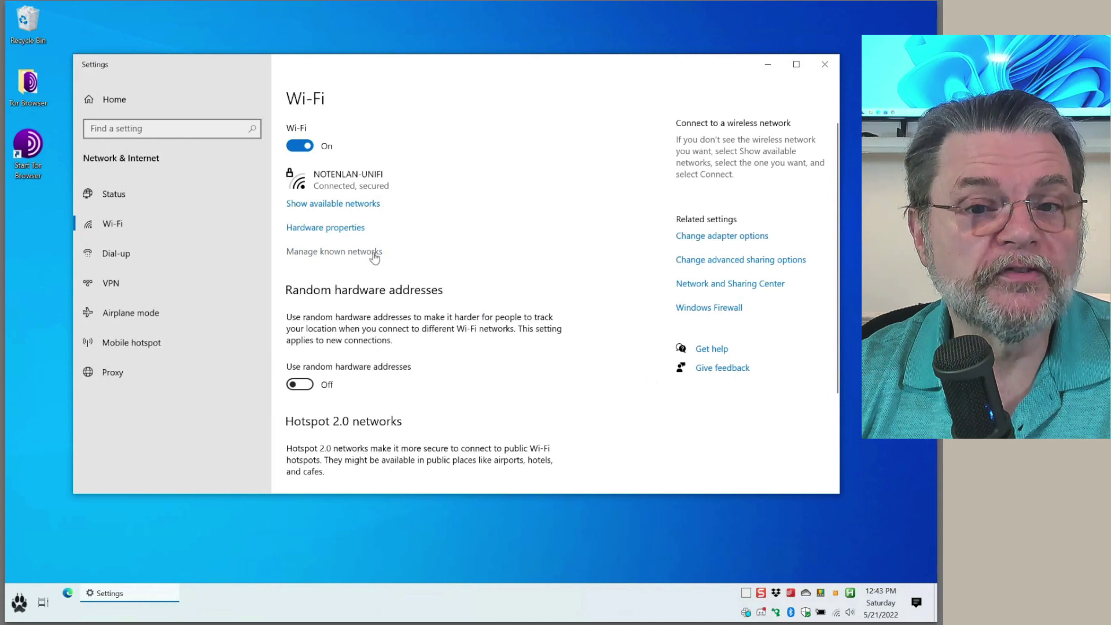
{"action": "left_click", "coordinate": [375, 255]}
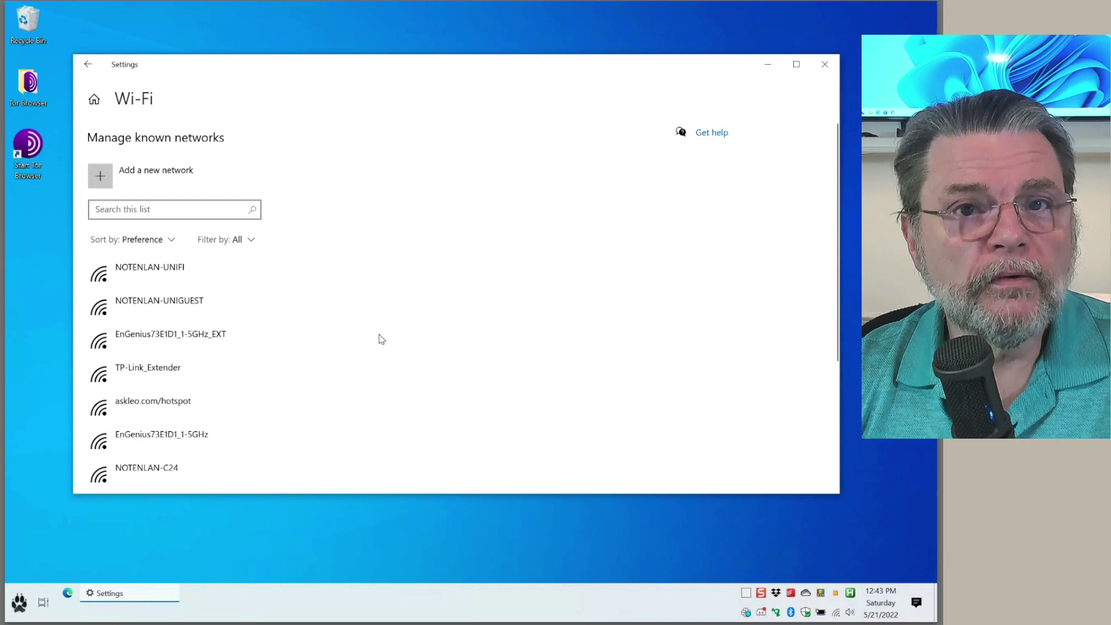
{"action": "scroll", "coordinate": [265, 322], "scroll_direction": "down", "scroll_amount": 3}
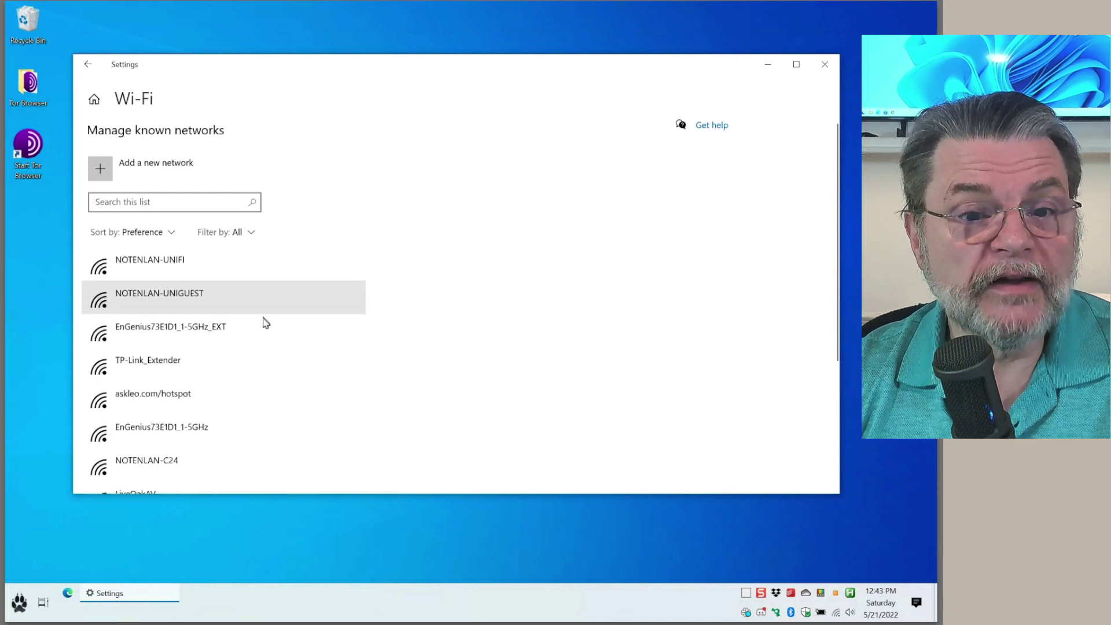
{"action": "scroll", "coordinate": [234, 428], "scroll_direction": "up", "scroll_amount": 3}
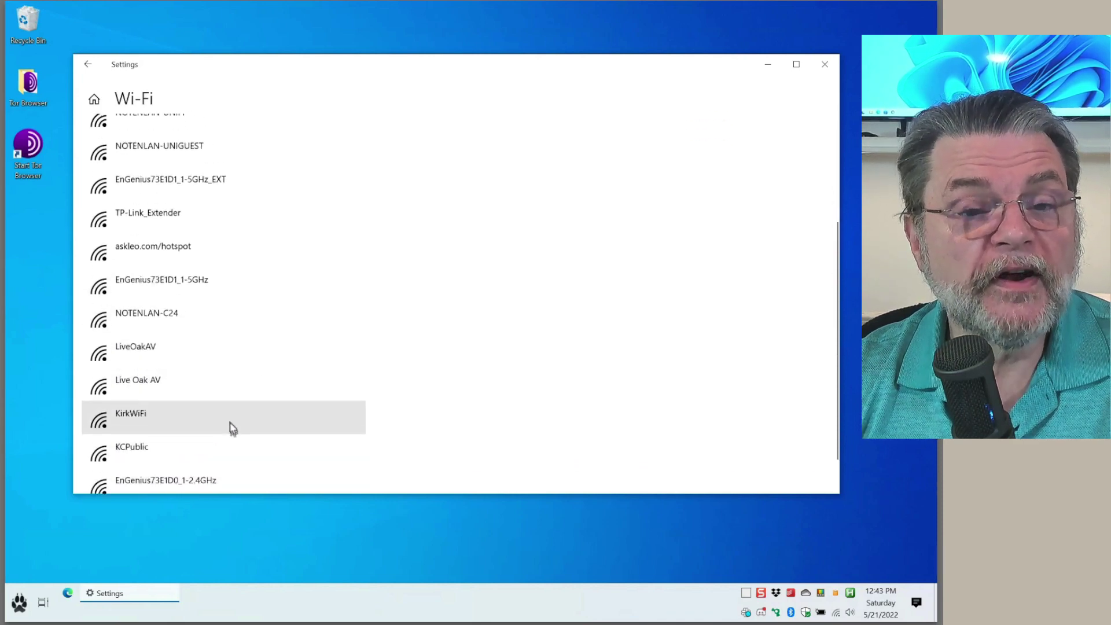
{"action": "scroll", "coordinate": [243, 298], "scroll_direction": "down", "scroll_amount": 3}
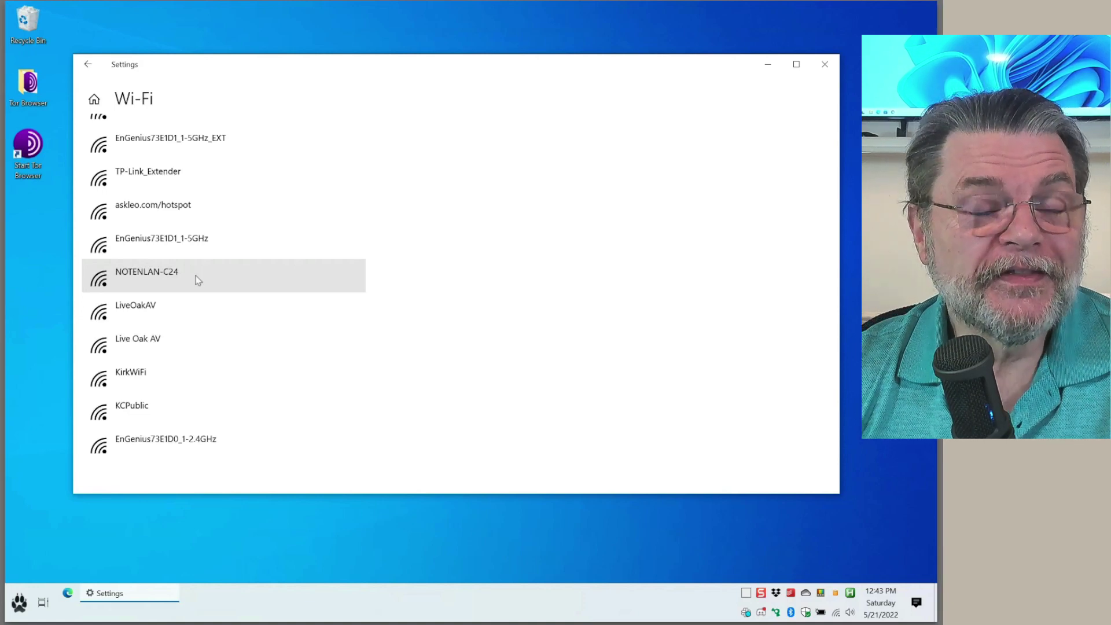
- Forget the saved NOTENLAN-C24 network from the known networks list
{"action": "left_click", "coordinate": [139, 278]}
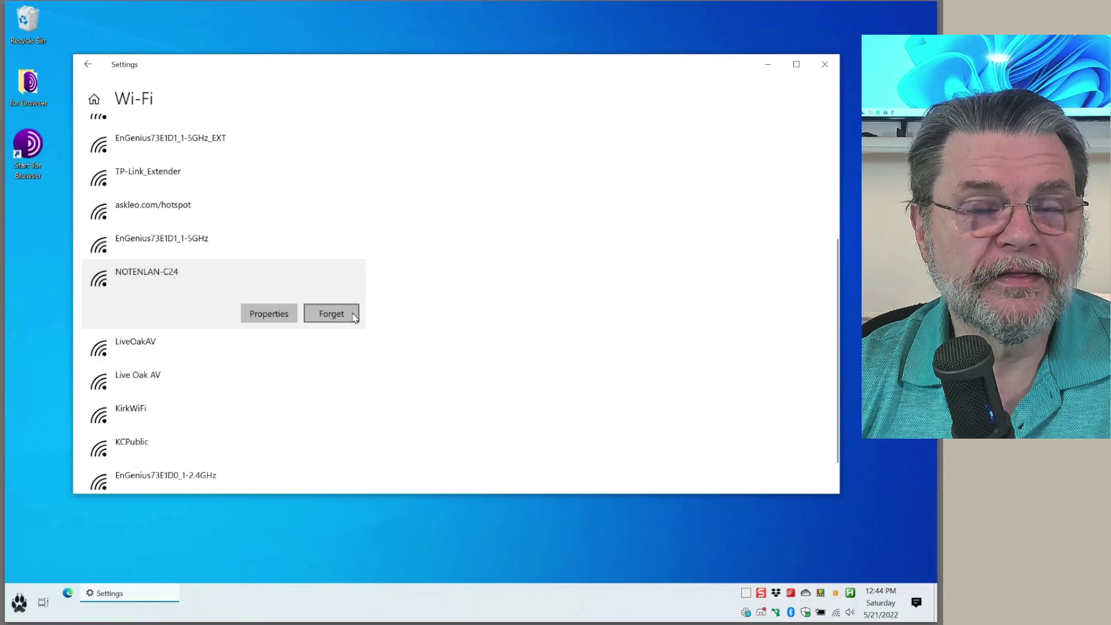
{"action": "left_click", "coordinate": [354, 316]}
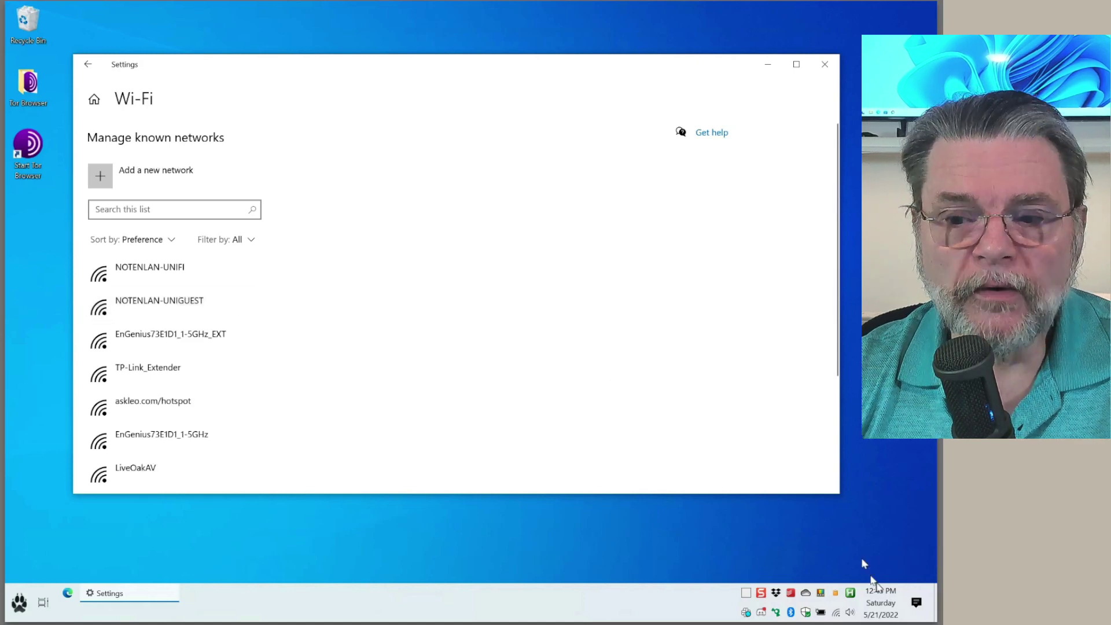
- Check which networks are in range in the tray, then forget NOTENLAN-UNIGUEST
{"action": "left_click", "coordinate": [835, 612]}
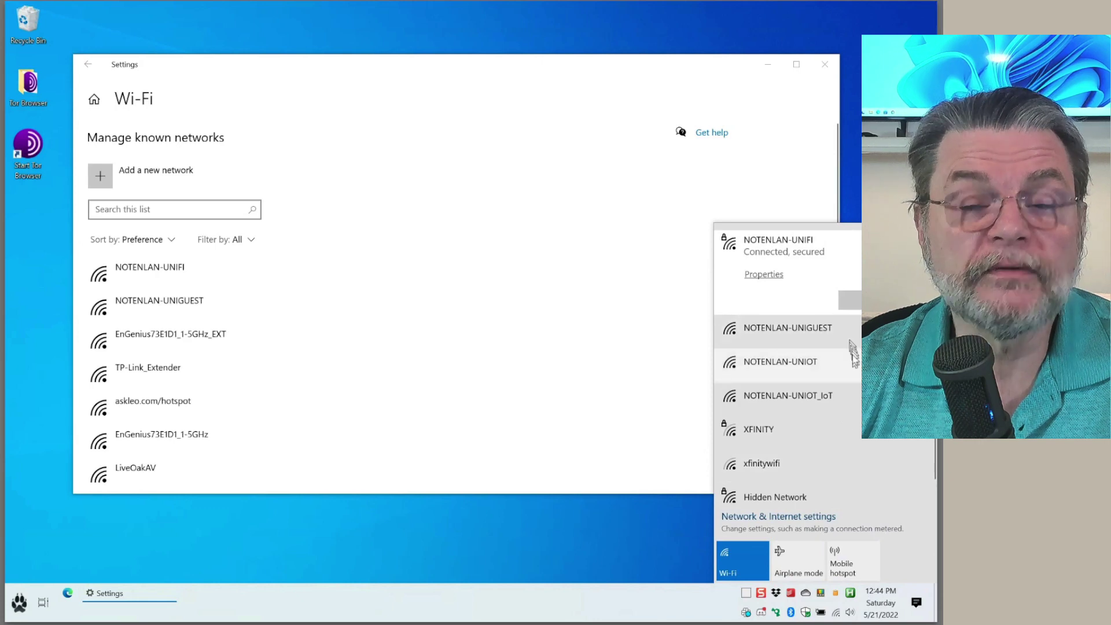
{"action": "left_click", "coordinate": [239, 310]}
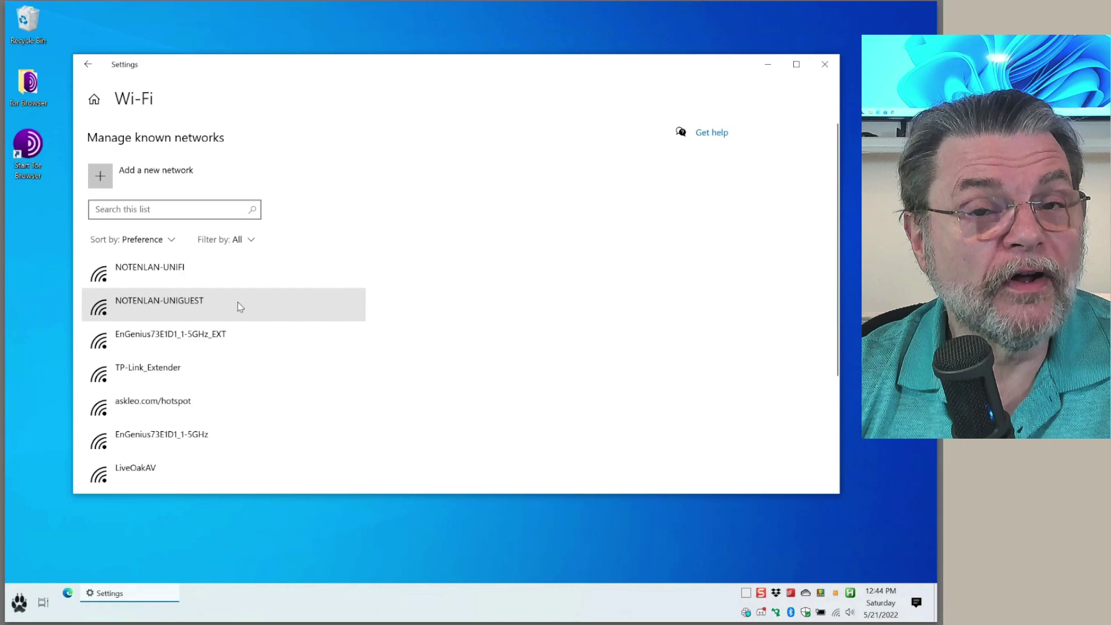
{"action": "left_click", "coordinate": [190, 307]}
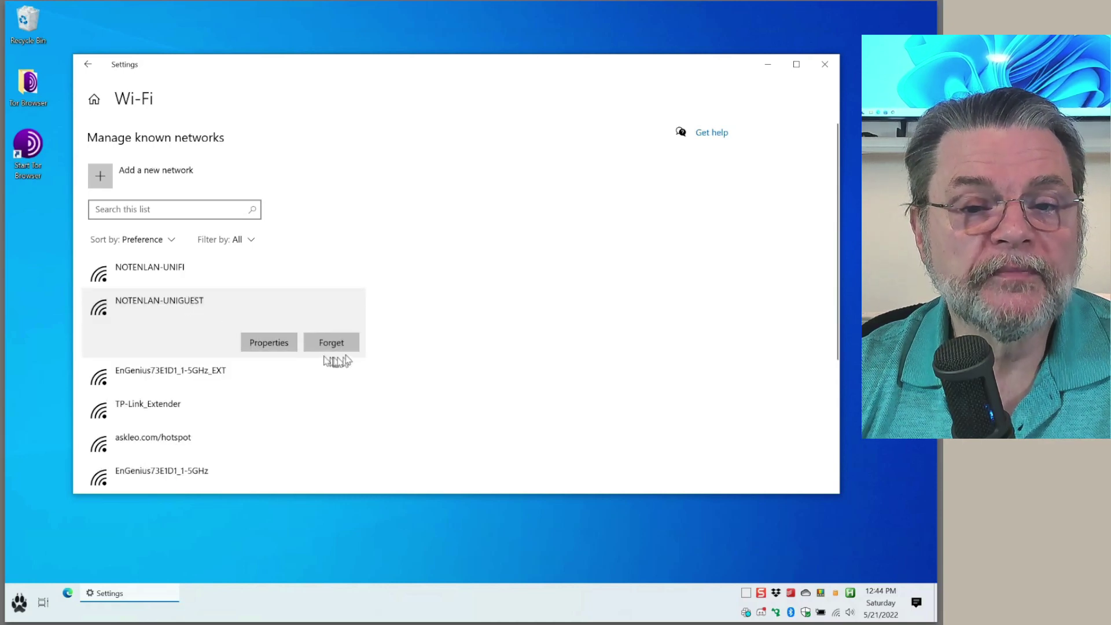
{"action": "left_click", "coordinate": [333, 344]}
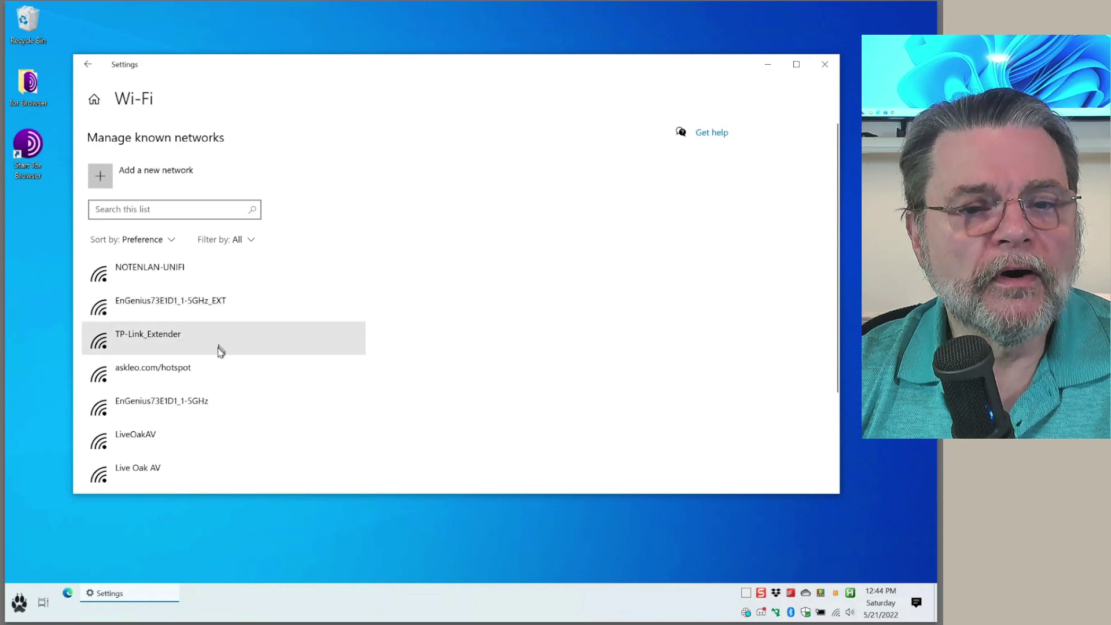
- Forget EnGenius73E1D0_1-2.4GHz, KCPublic, Live Oak AV and LiveOakAV from known networks
{"action": "scroll", "coordinate": [218, 350], "scroll_direction": "down", "scroll_amount": 3}
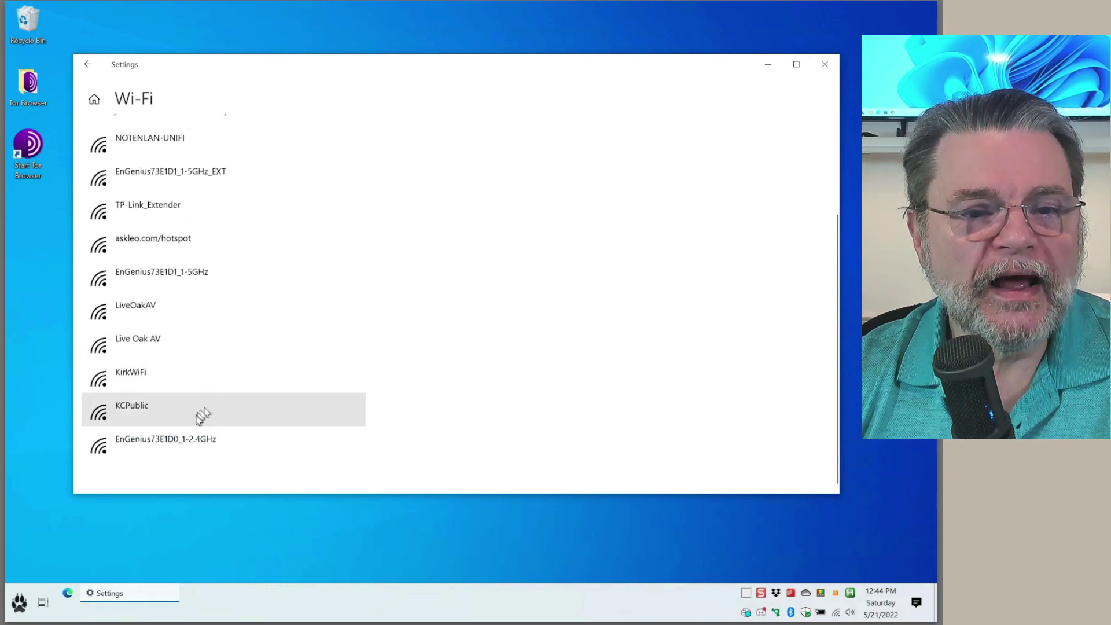
{"action": "left_click", "coordinate": [212, 446]}
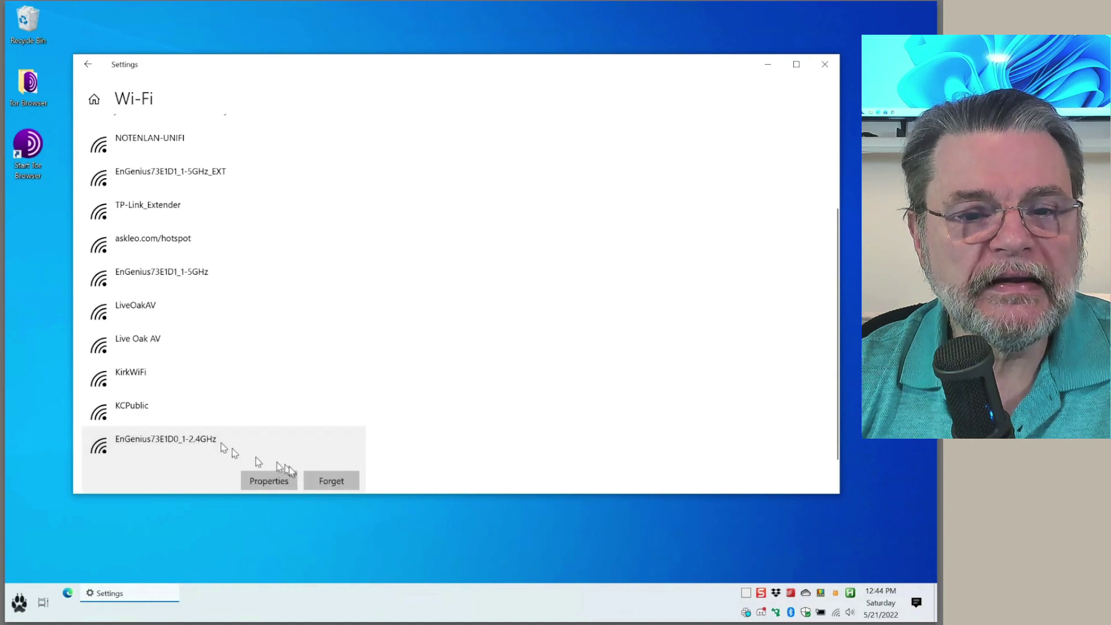
{"action": "left_click", "coordinate": [330, 482]}
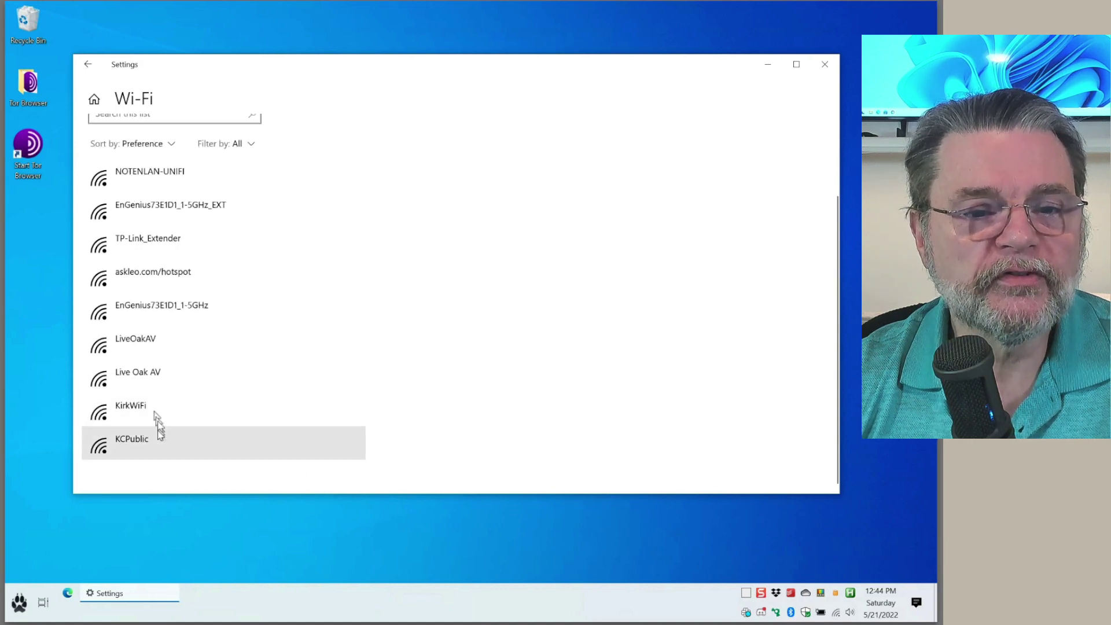
{"action": "left_click", "coordinate": [166, 440]}
{"action": "left_click", "coordinate": [339, 480]}
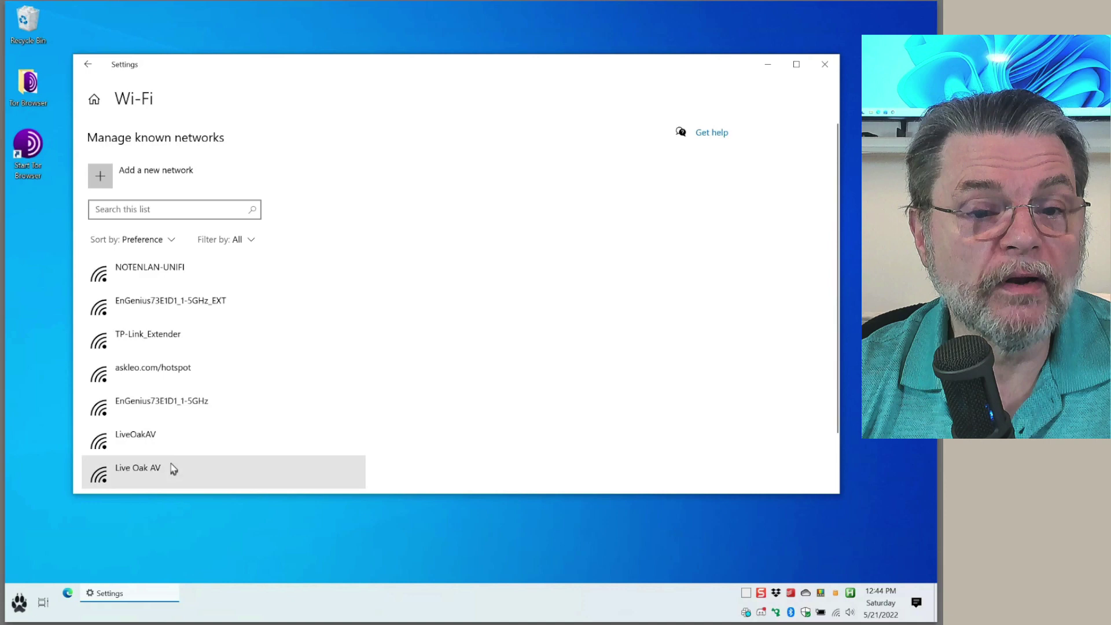
{"action": "left_click", "coordinate": [292, 468]}
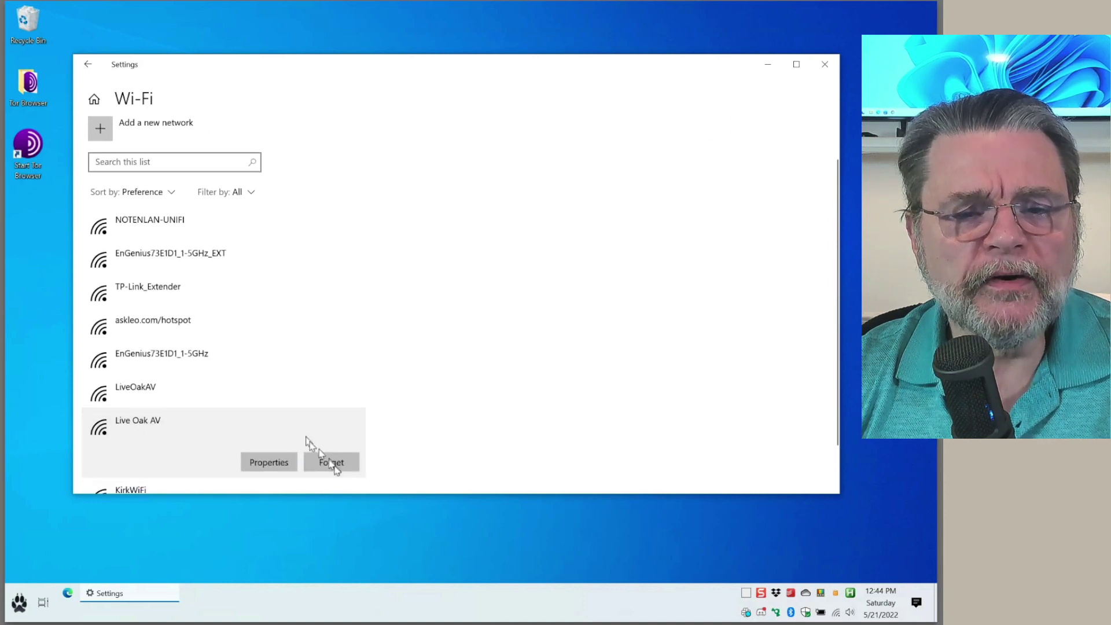
{"action": "left_click", "coordinate": [328, 461]}
{"action": "left_click", "coordinate": [174, 412]}
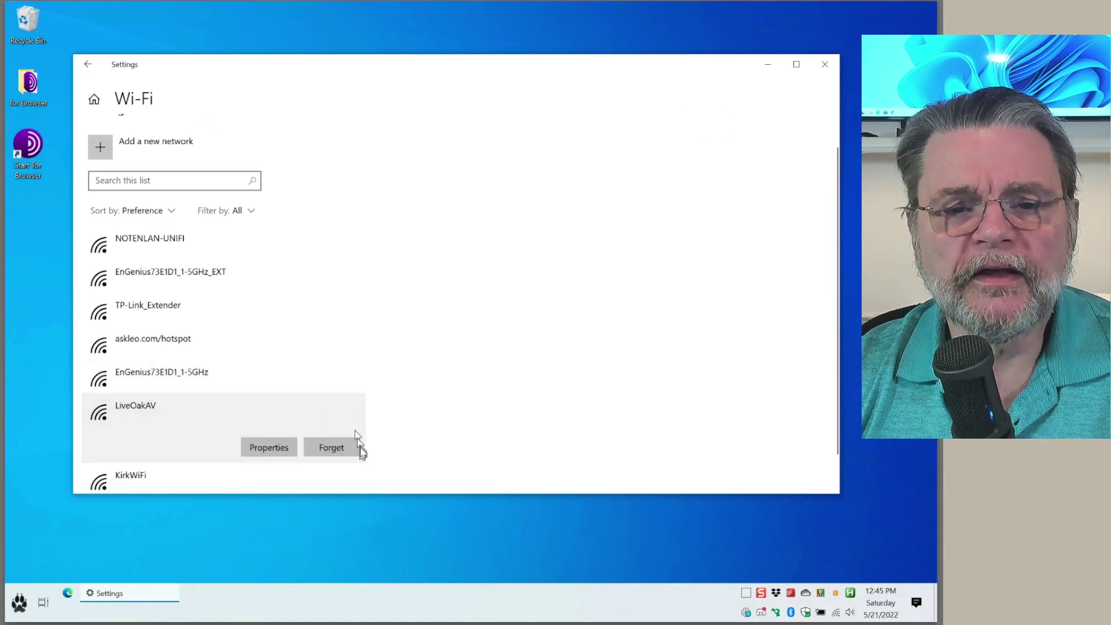
{"action": "left_click", "coordinate": [350, 450]}
- Forget KirkWiFi, EnGenius73E1D1_1-5GHz, TP-Link_Extender and EnGenius73E1D1_1-5GHz_EXT
{"action": "left_click", "coordinate": [184, 438]}
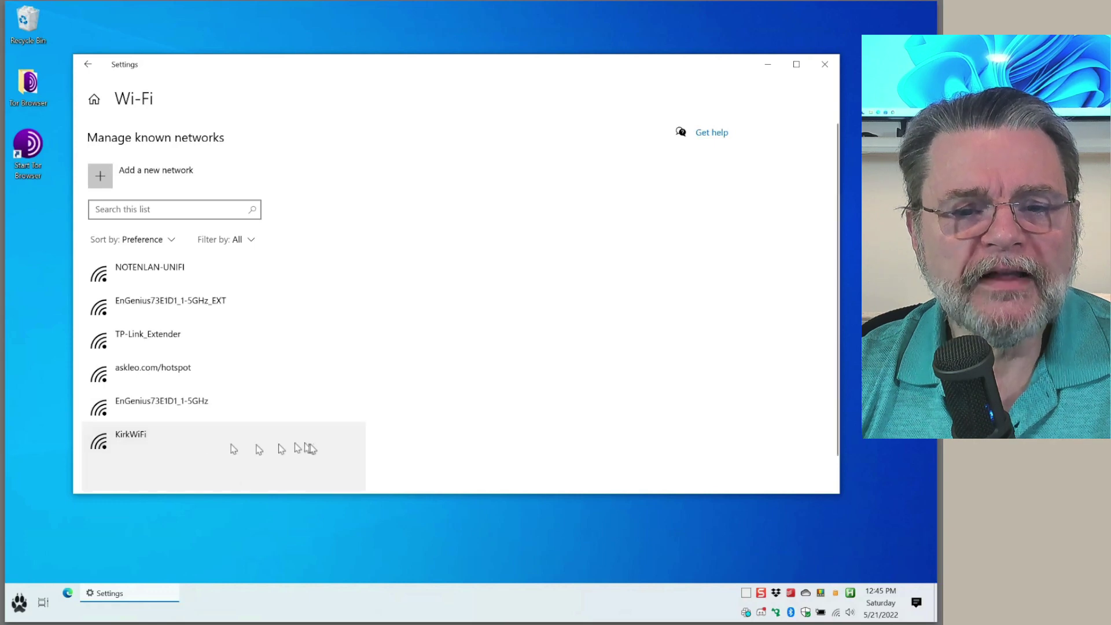
{"action": "left_click", "coordinate": [328, 475]}
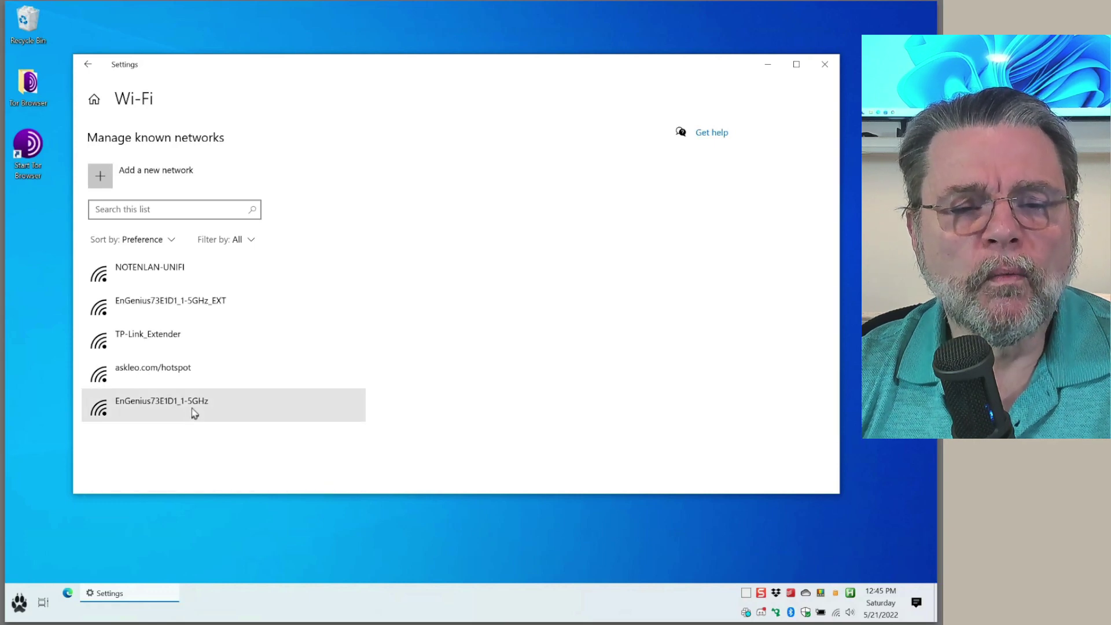
{"action": "left_click", "coordinate": [194, 412]}
{"action": "left_click", "coordinate": [329, 449]}
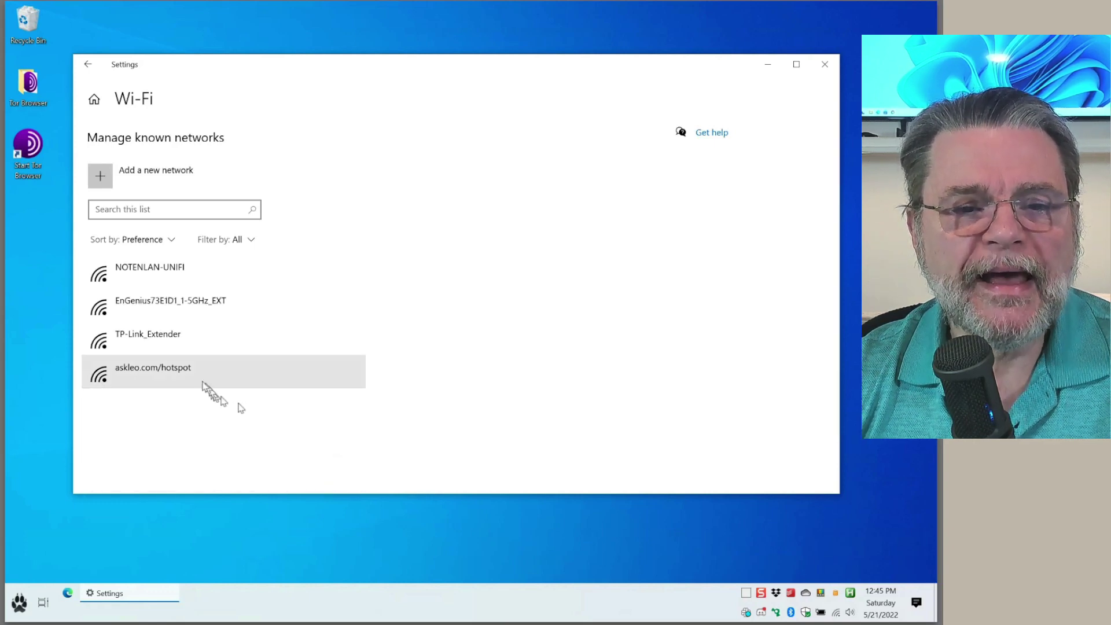
{"action": "left_click", "coordinate": [200, 336]}
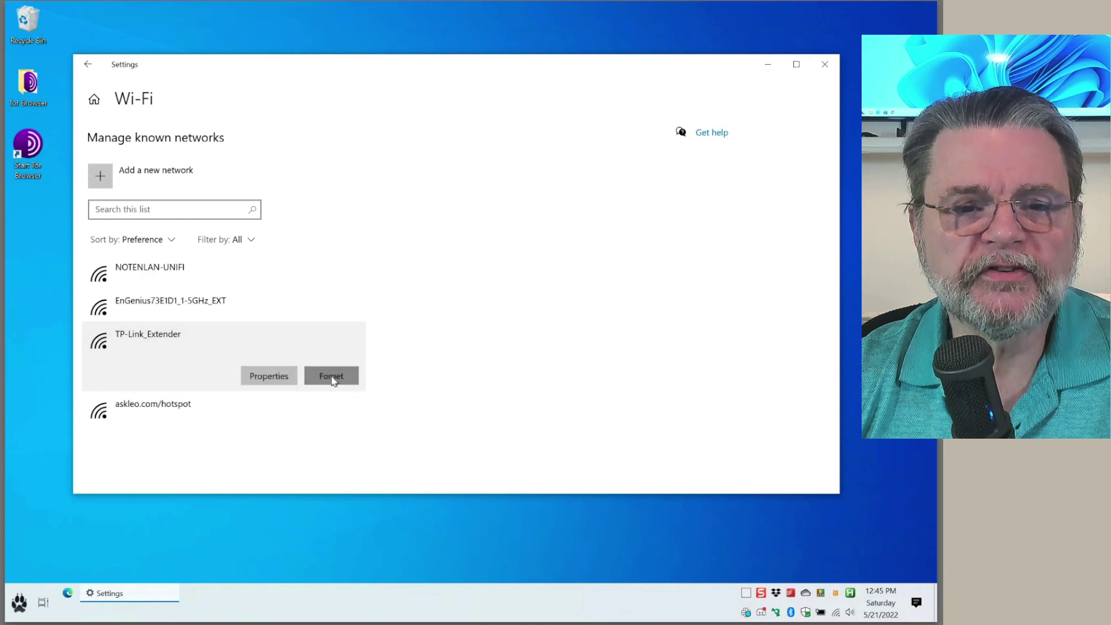
{"action": "left_click", "coordinate": [332, 378]}
{"action": "left_click", "coordinate": [241, 306]}
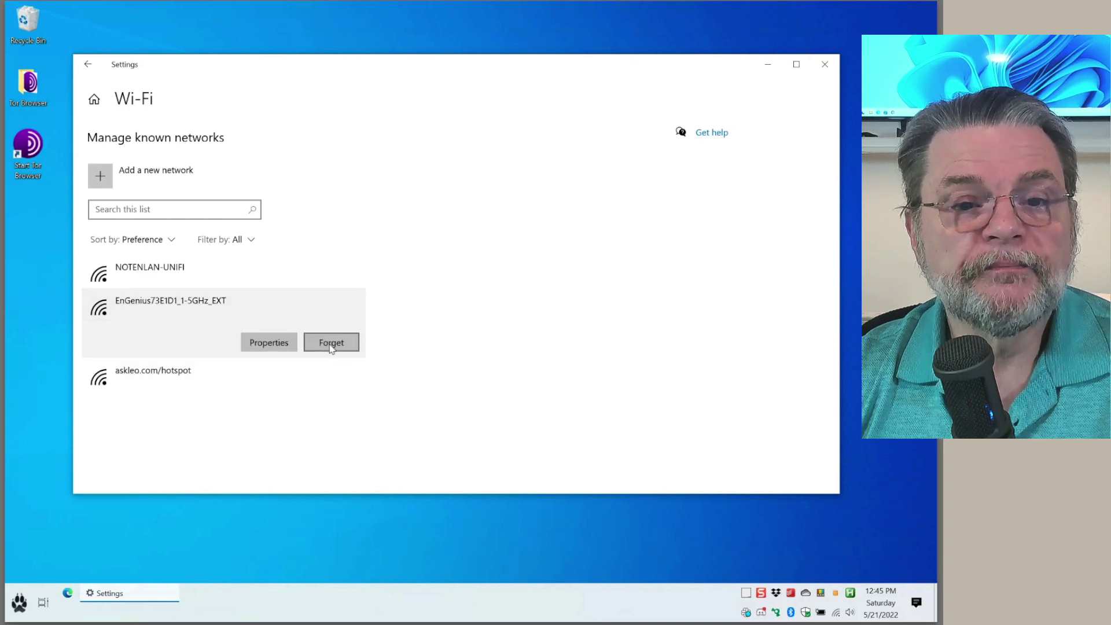
{"action": "left_click", "coordinate": [330, 342]}
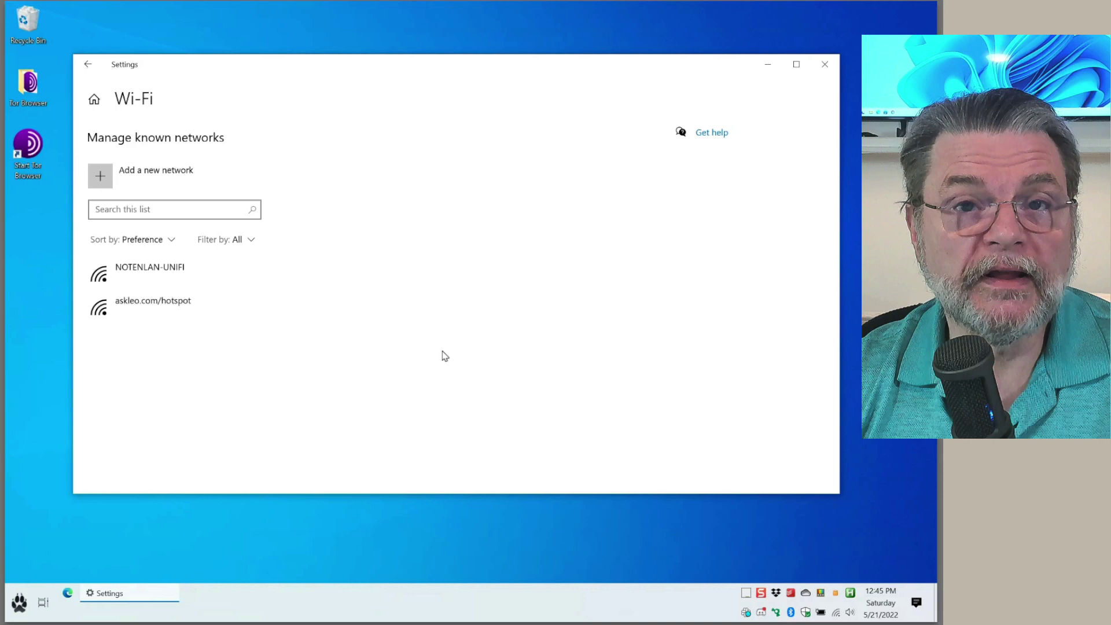